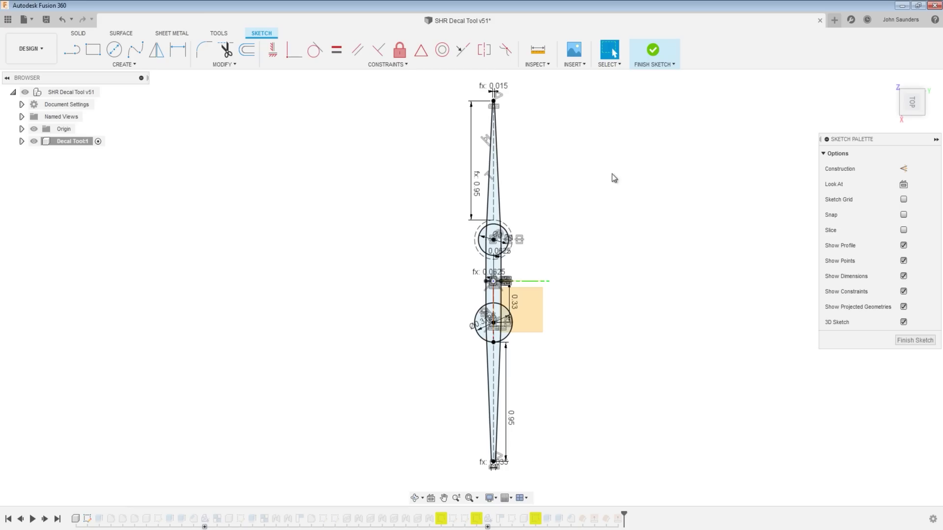
# Step: Finish the profile sketch and roll the timeline to its final feature, viewing the decal tool above the vise
pyautogui.click(653, 65)
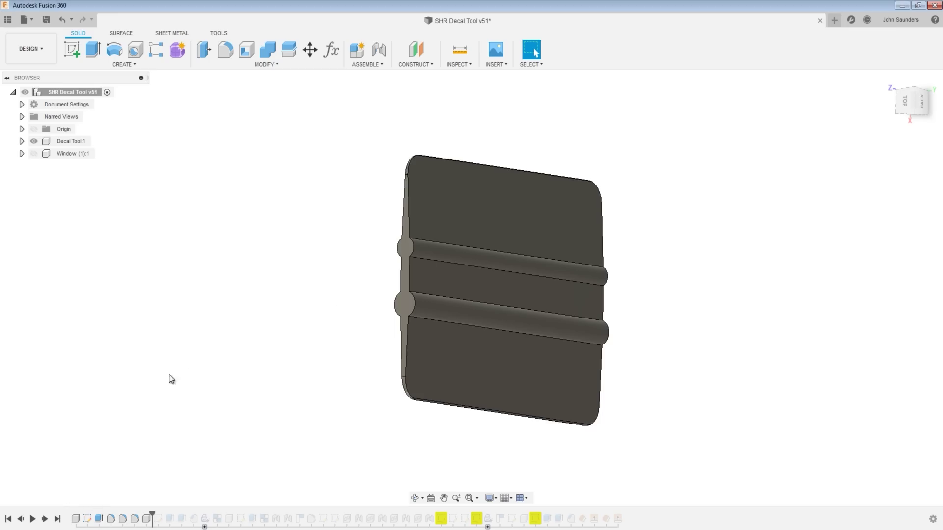
pyautogui.moveTo(168, 379)
pyautogui.keyDown('shift'); pyautogui.mouseDown(button='middle')
pyautogui.moveTo(362, 212)
pyautogui.moveTo(390, 220)
pyautogui.mouseUp(button='middle'); pyautogui.keyUp('shift')
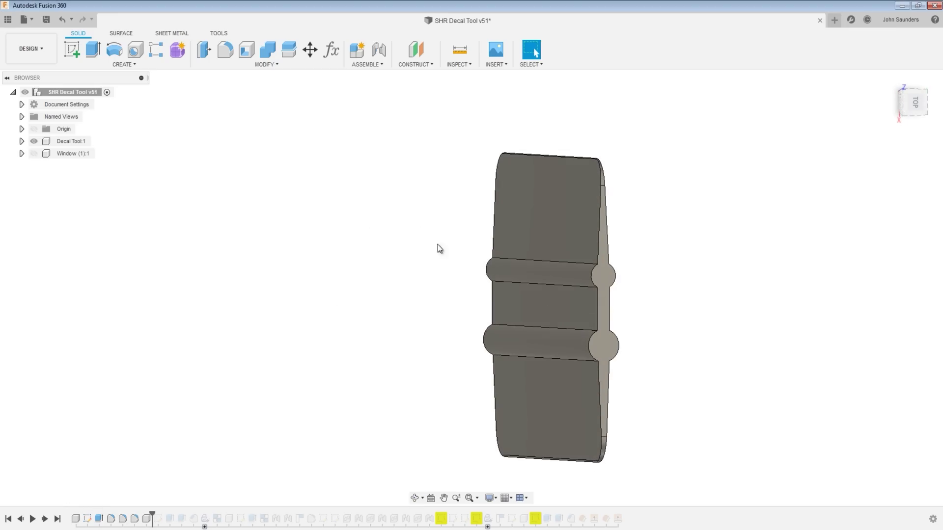
pyautogui.keyDown('shift'); pyautogui.moveTo(612, 218); pyautogui.dragTo(237, 401, button='middle'); pyautogui.keyUp('shift')
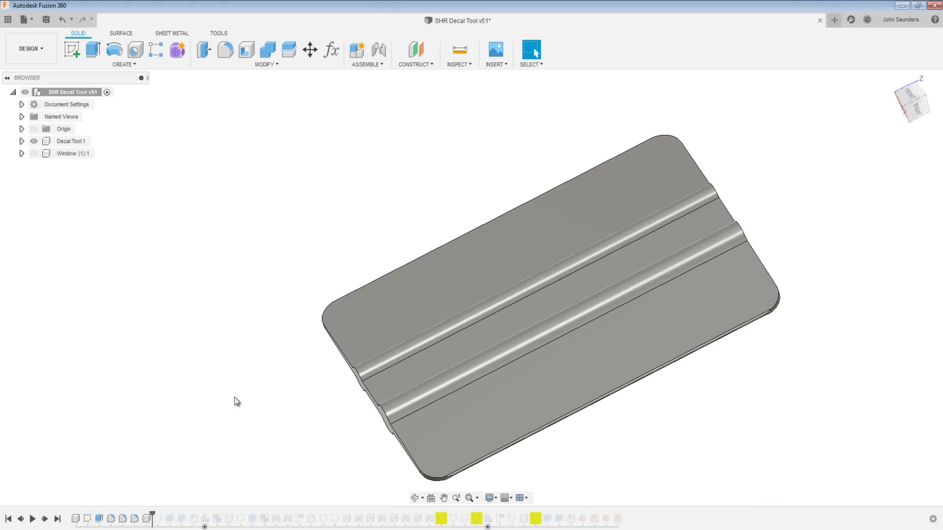
pyautogui.click(58, 519)
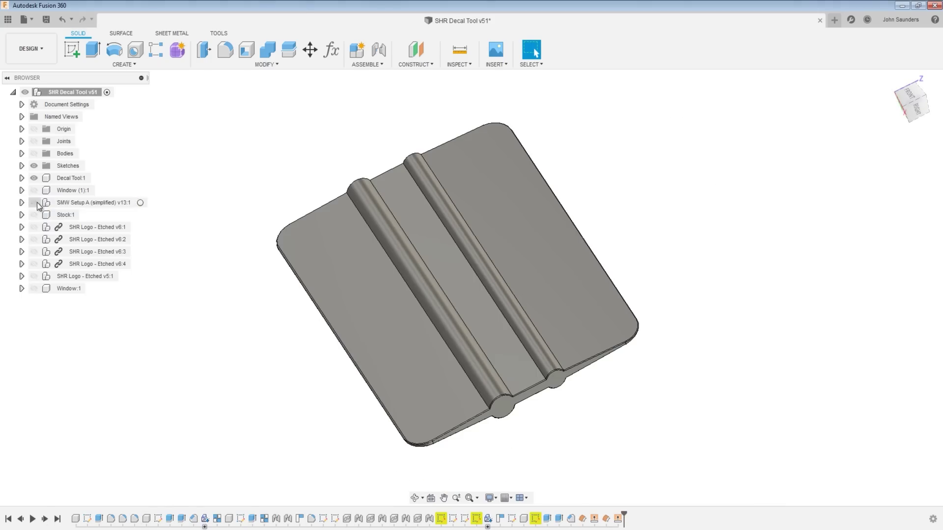
pyautogui.click(34, 203)
pyautogui.scroll(-5, 363, 209)
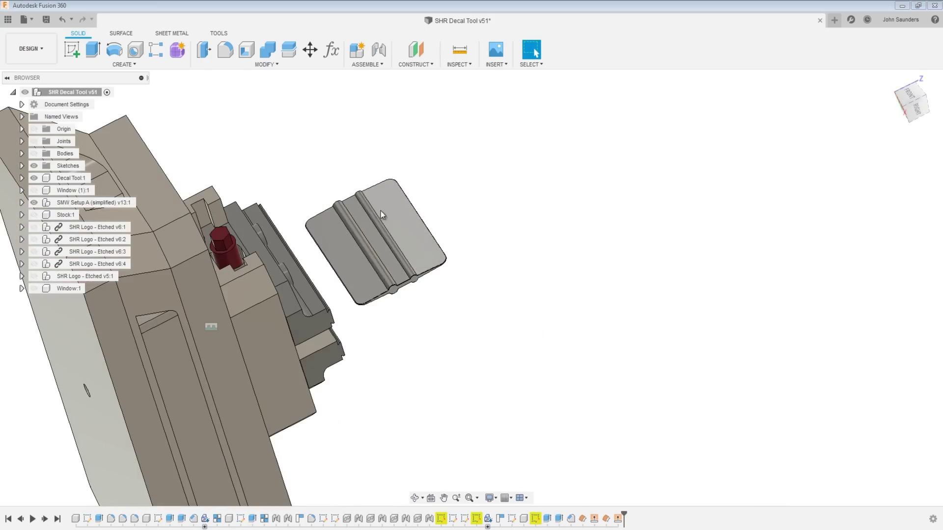
pyautogui.moveTo(364, 208); pyautogui.dragTo(491, 147)
pyautogui.click(534, 51)
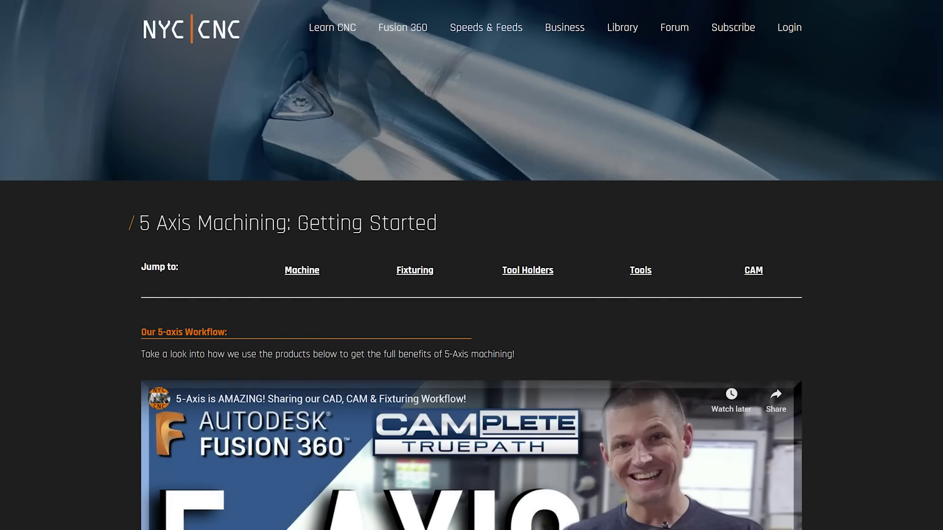
# Step: Scroll down the 5 Axis Machining page past the video to the Haas UMC-750 specifications
pyautogui.scroll(-18, 472, 265)
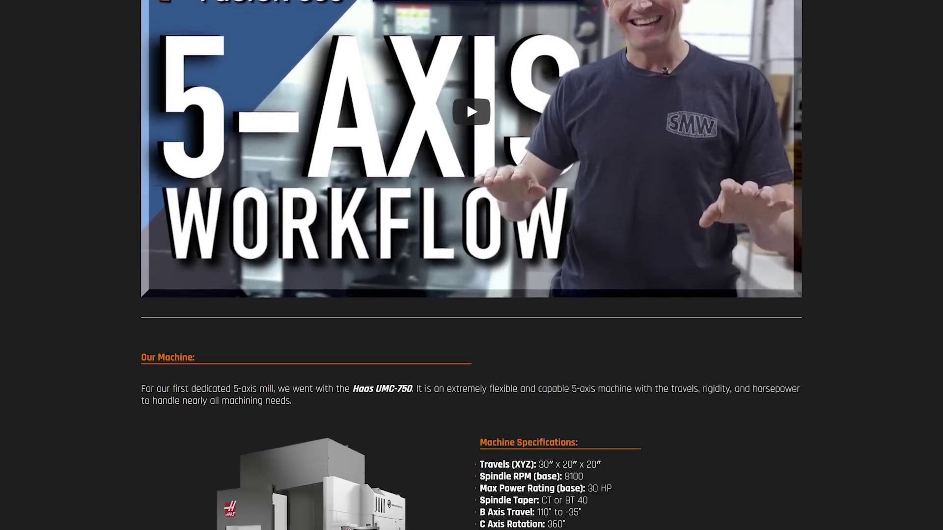
pyautogui.scroll(-2, 472, 265)
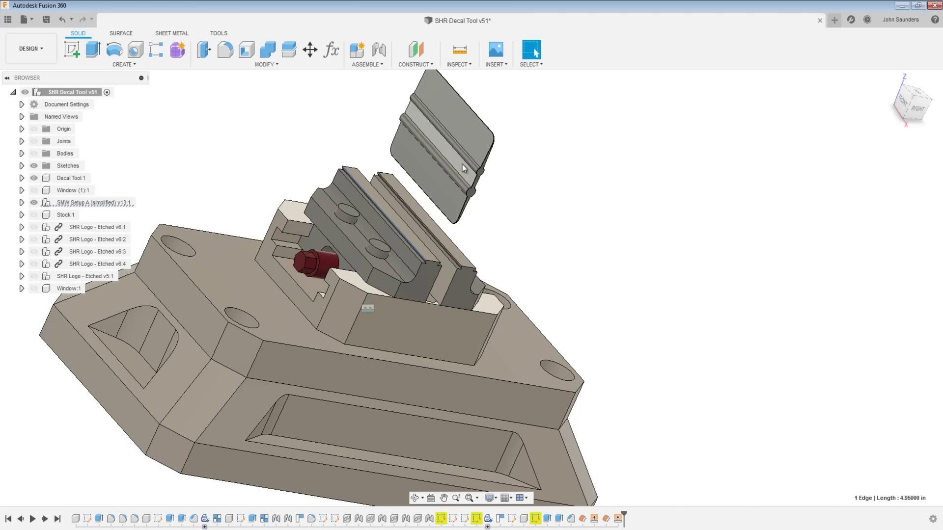
# Step: In Manufacture, edit Setup1, confirm its model is 2 bodies, and make Window (1):1 visible
pyautogui.click(34, 214)
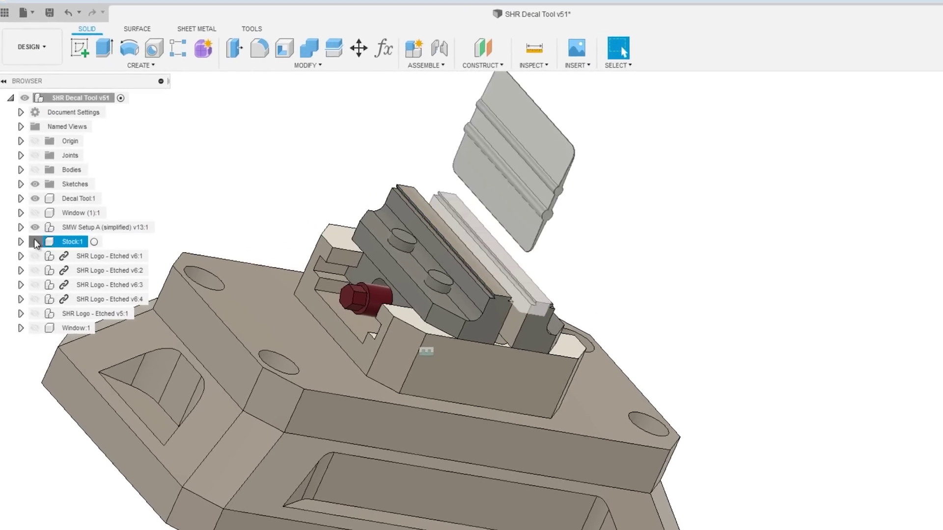
pyautogui.click(91, 214)
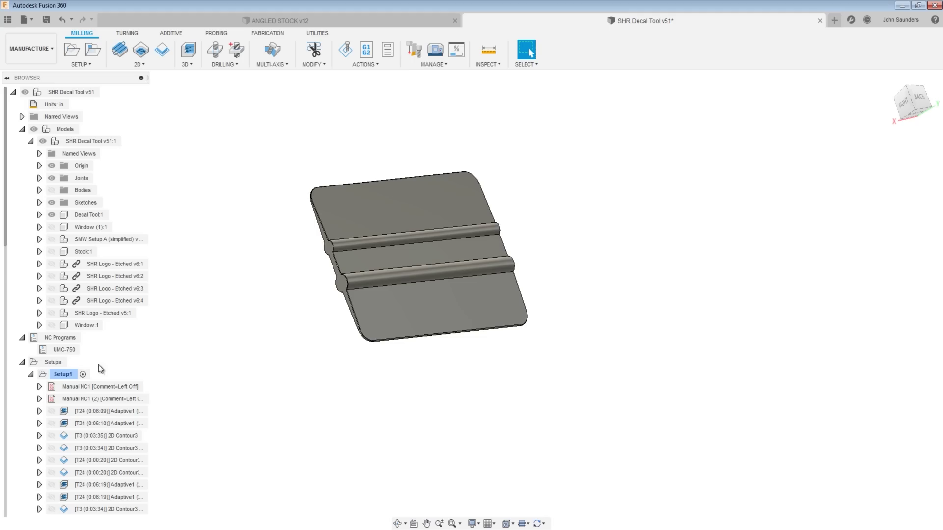
pyautogui.rightClick(69, 374)
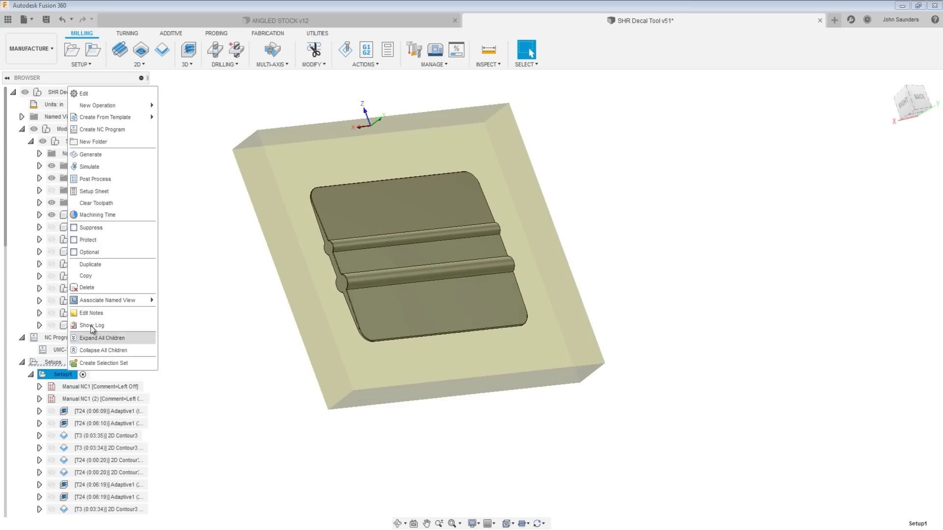
pyautogui.click(104, 94)
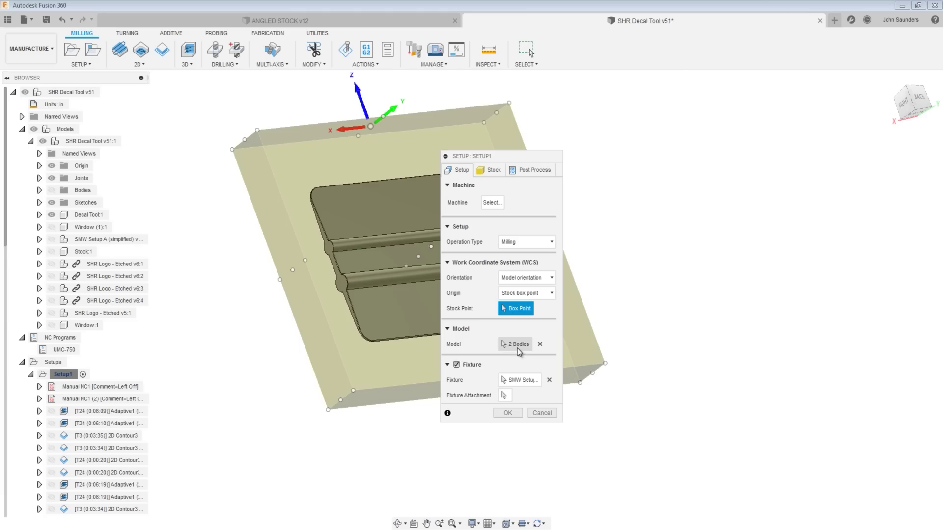
pyautogui.moveTo(499, 155); pyautogui.dragTo(716, 139)
pyautogui.click(734, 329)
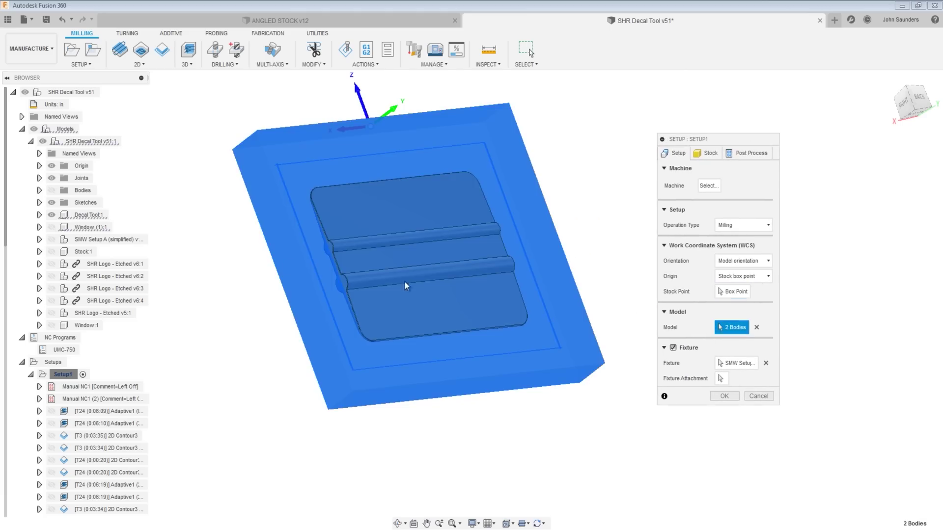
pyautogui.click(53, 227)
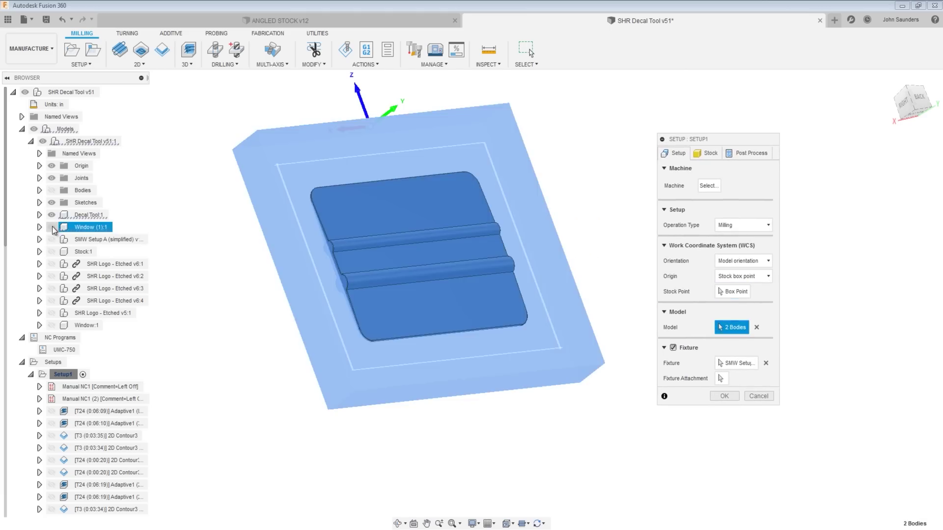
pyautogui.click(52, 227)
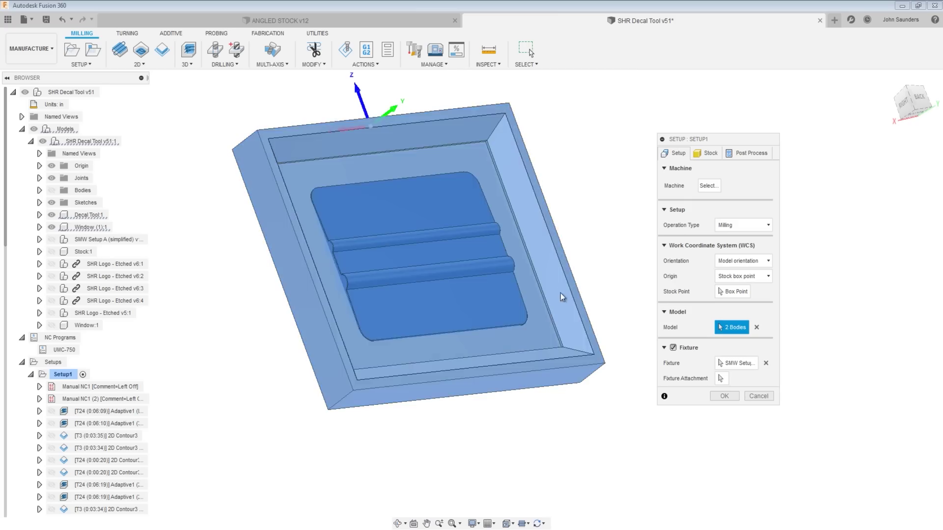
pyautogui.click(759, 396)
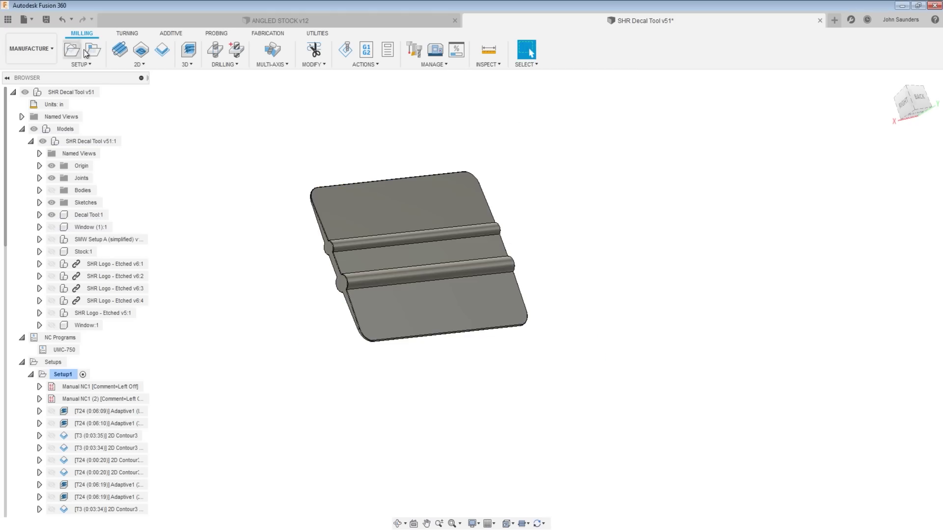
# Step: Hide the Stock:1 body and show the Window (1):1 body in its place
pyautogui.click(187, 64)
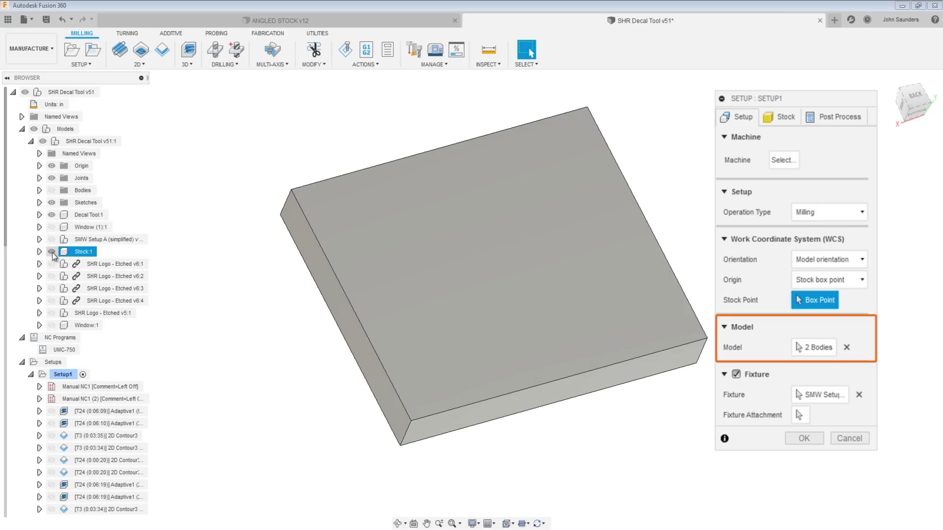
pyautogui.click(52, 252)
pyautogui.click(52, 226)
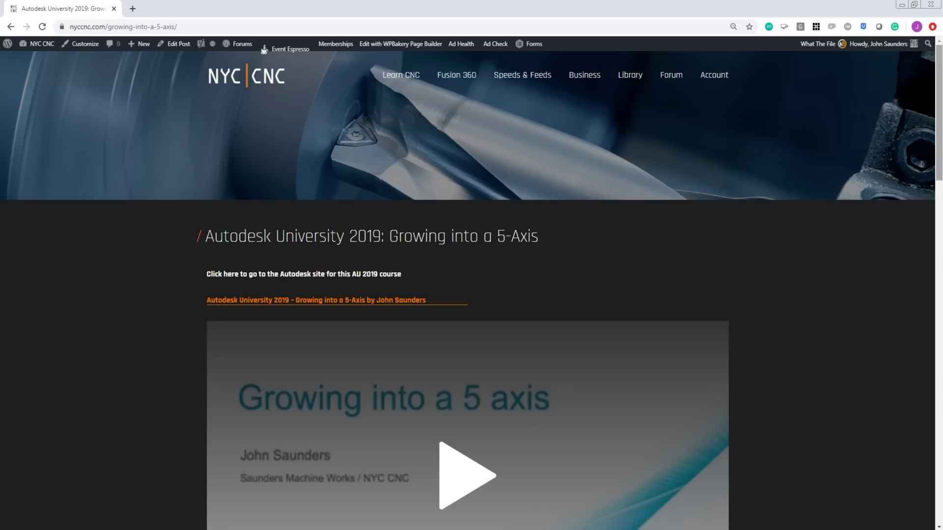
# Step: Scroll to the Growing into a 5-Axis F3D downloads, then orbit the UMC500 Window Frame fixture
pyautogui.scroll(-13, 937, 336)
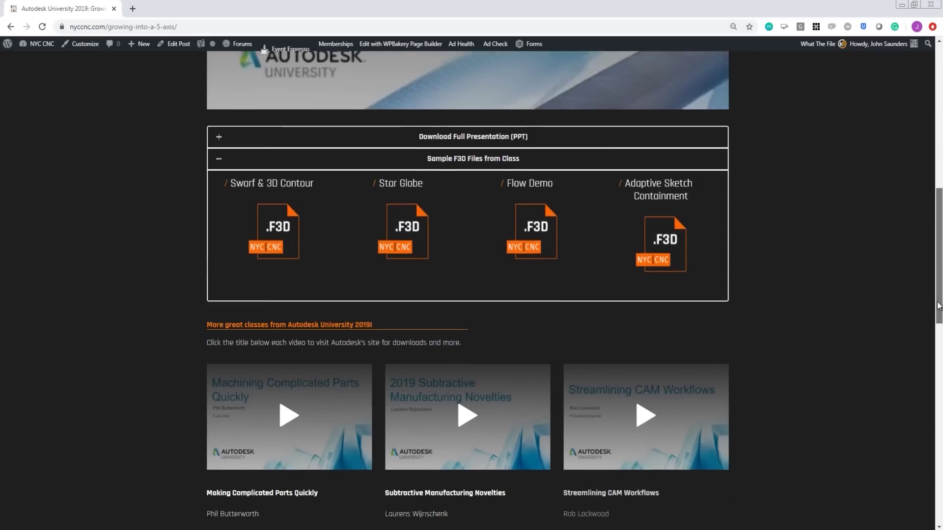
pyautogui.moveTo(936, 336); pyautogui.dragTo(935, 355)
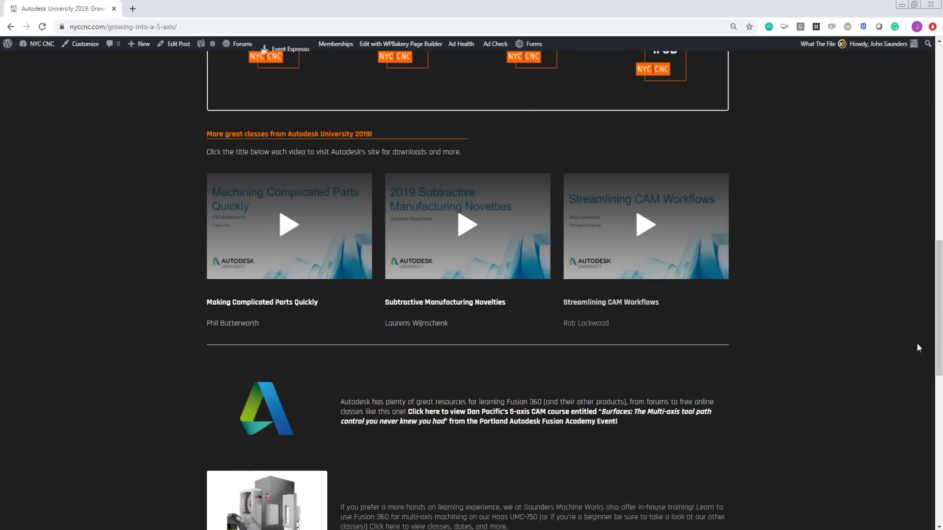
pyautogui.scroll(-1, 941, 329)
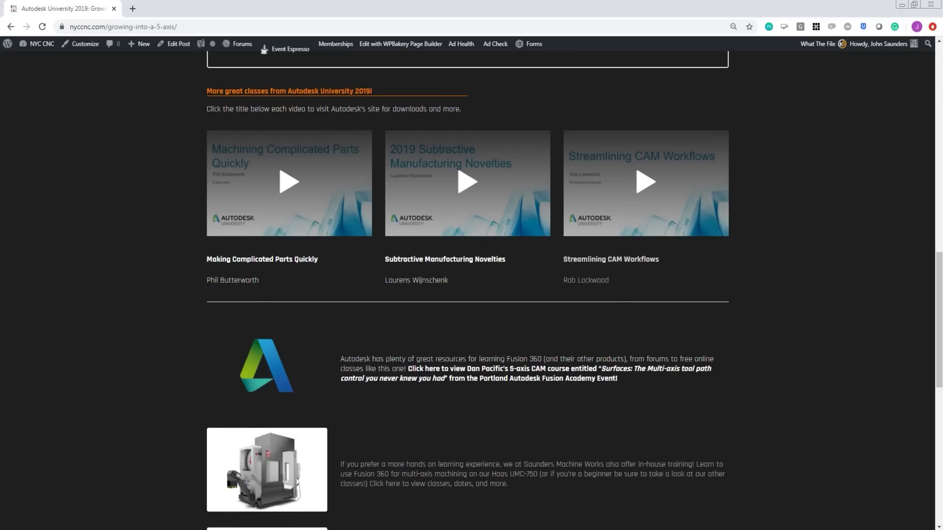
pyautogui.click(281, 520)
pyautogui.keyDown('shift'); pyautogui.moveTo(299, 256); pyautogui.dragTo(217, 227, button='middle'); pyautogui.keyUp('shift')
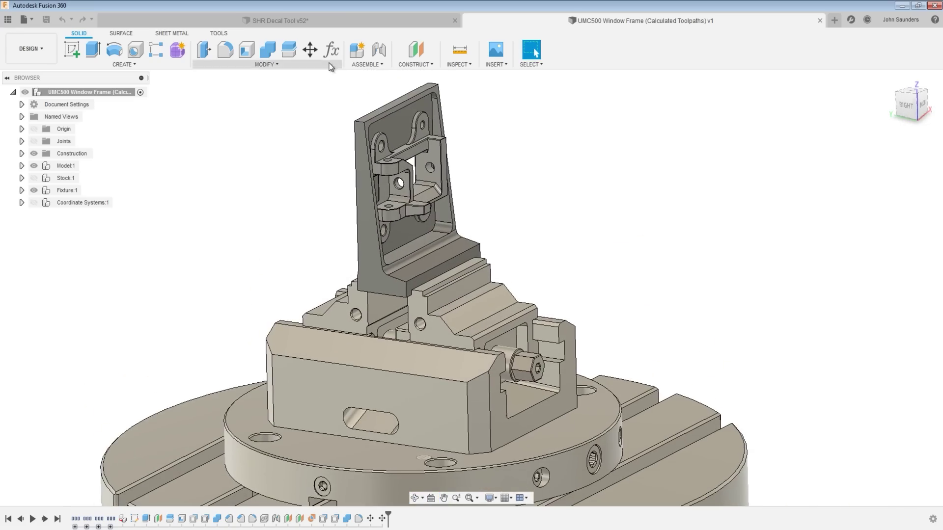
# Step: In Change Parameters, set StockX to 100 mm and StockY to 50 mm
pyautogui.click(330, 50)
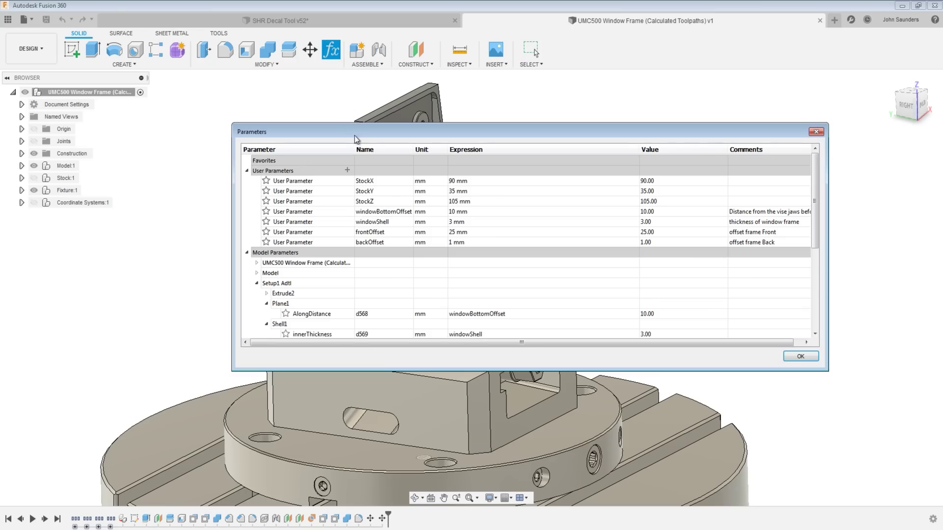
pyautogui.moveTo(356, 140); pyautogui.dragTo(472, 371)
pyautogui.click(588, 414)
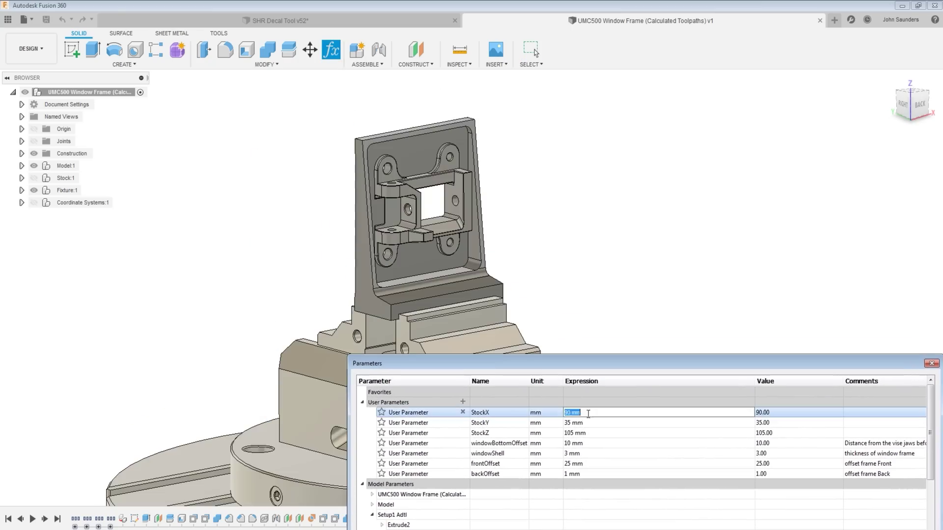
pyautogui.write('100')
pyautogui.press('Return')
pyautogui.doubleClick(584, 424)
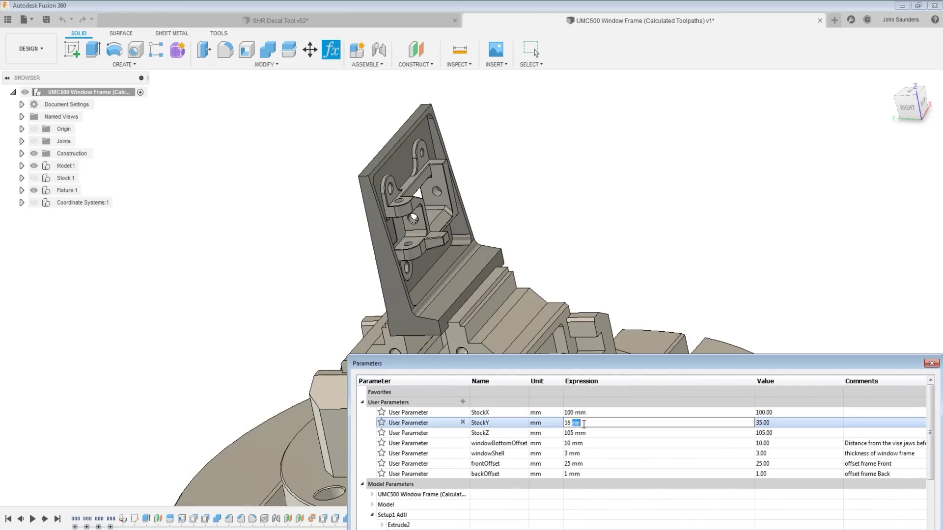
pyautogui.hotkey('ctrl', 'a')
pyautogui.write('50 mm')
pyautogui.press('Return')
# Step: Set backOffset to 10 mm after clearing an invalid-expression error, then enter 15 for frontOffset
pyautogui.doubleClick(572, 473)
pyautogui.write('2')
pyautogui.press('Return')
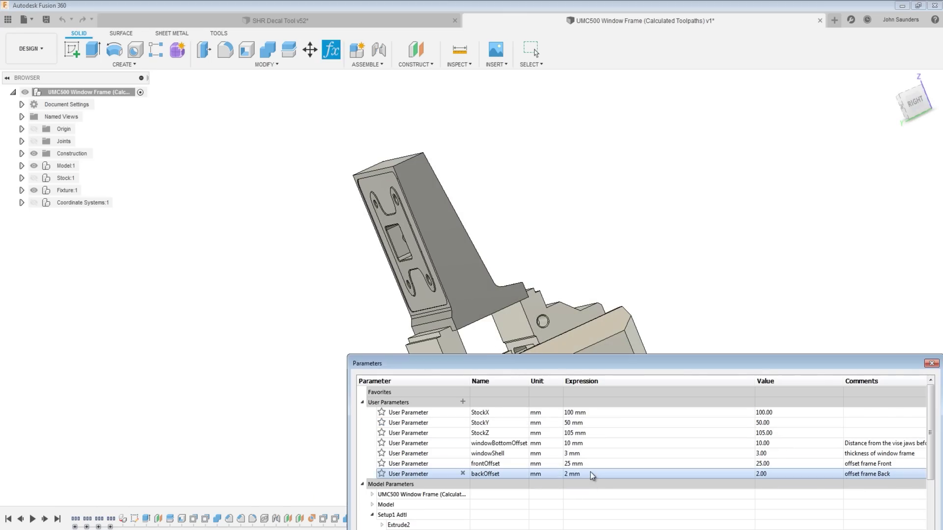
pyautogui.press('Return')
pyautogui.press('Escape')
pyautogui.doubleClick(593, 474)
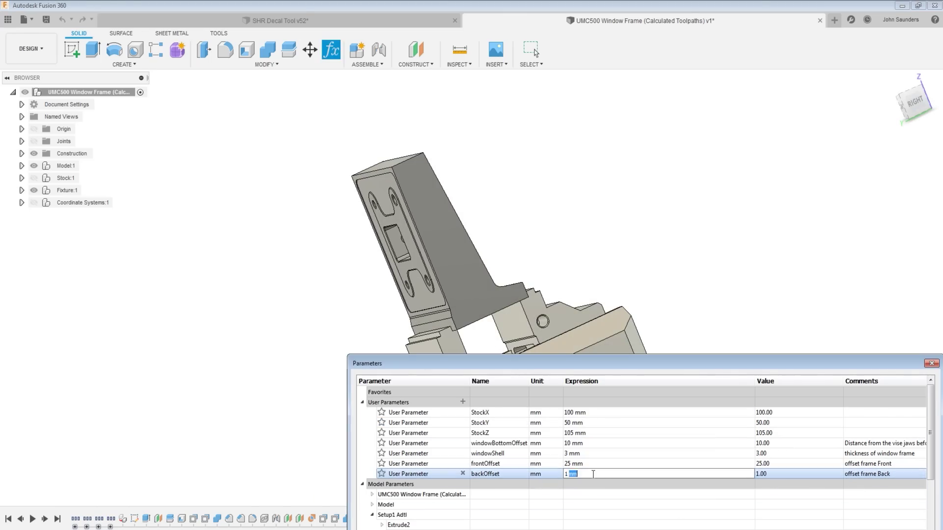
pyautogui.write('0')
pyautogui.press('Return')
pyautogui.press('Up')
pyautogui.write('15')
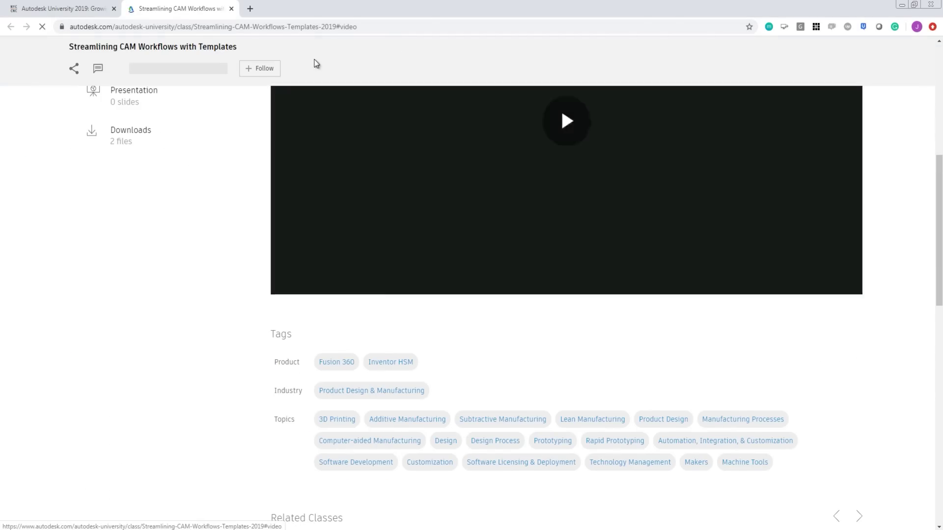
# Step: Open the class Downloads section and download the Material ZIP file
pyautogui.scroll(3, 400, 243)
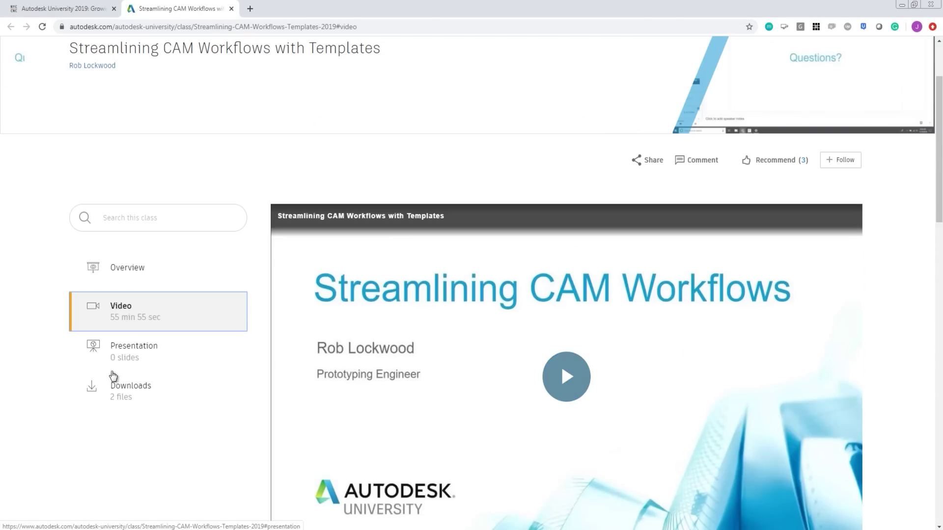
pyautogui.click(128, 390)
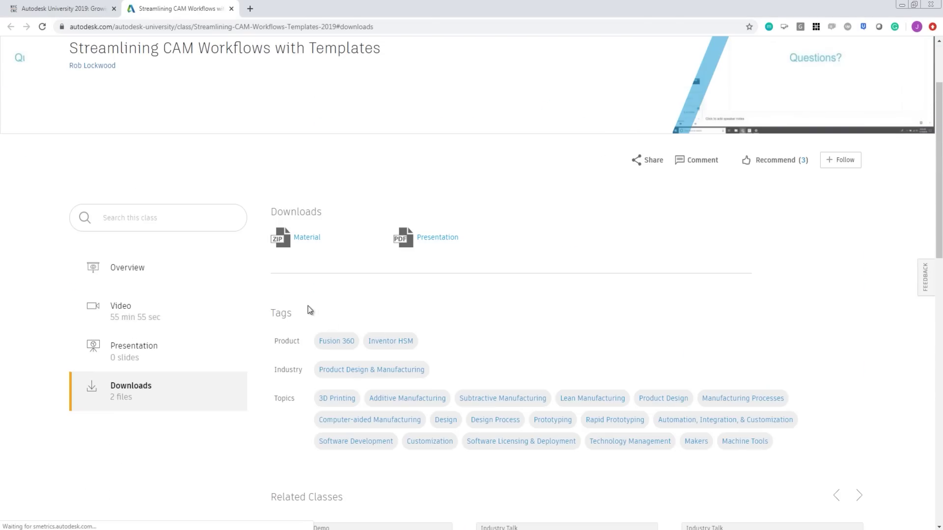
pyautogui.click(319, 240)
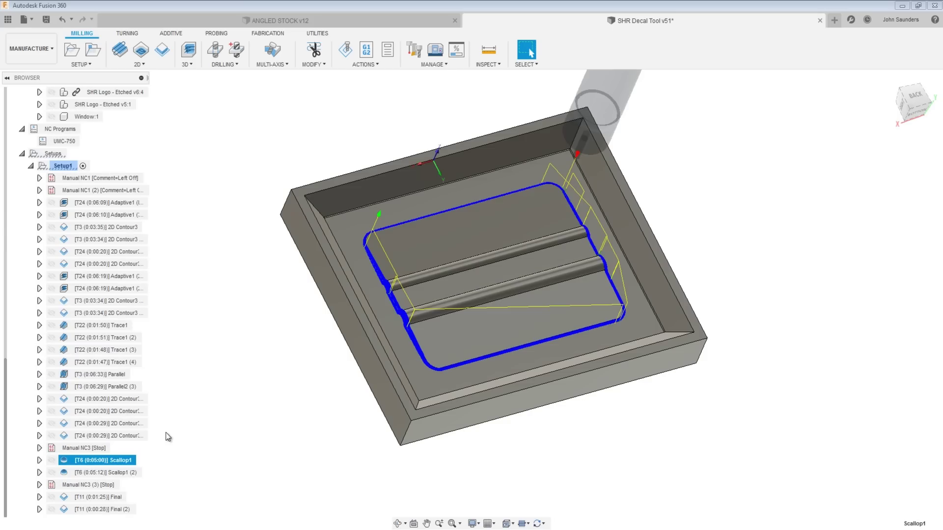
pyautogui.rightClick(114, 460)
pyautogui.click(138, 129)
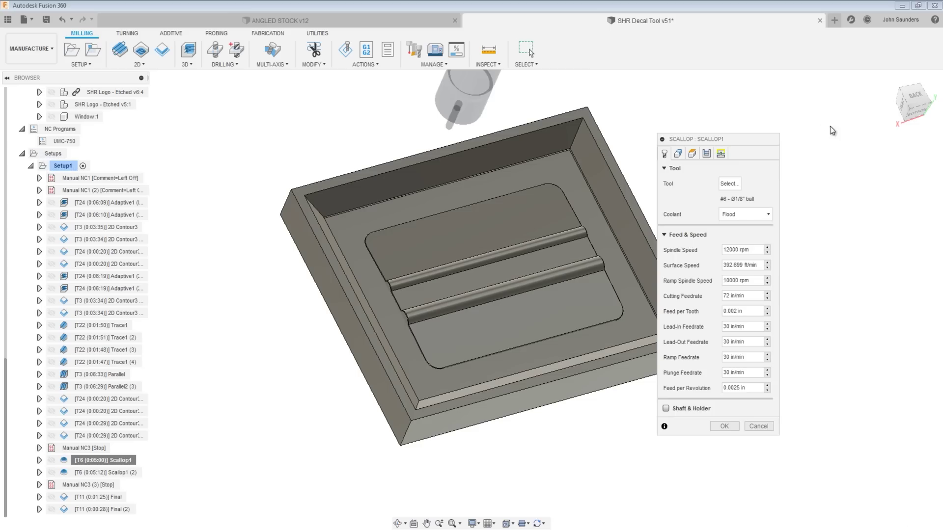
pyautogui.click(678, 154)
pyautogui.moveTo(702, 141); pyautogui.dragTo(765, 95)
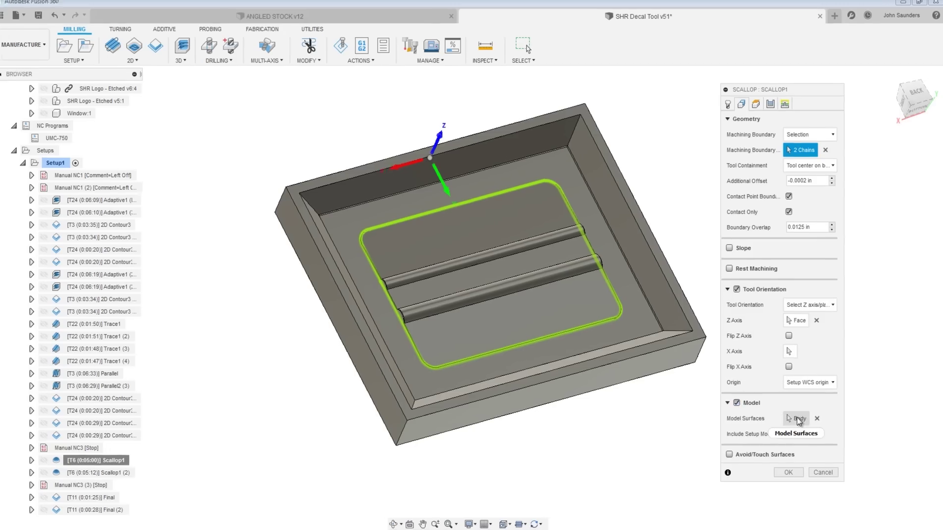
pyautogui.click(798, 419)
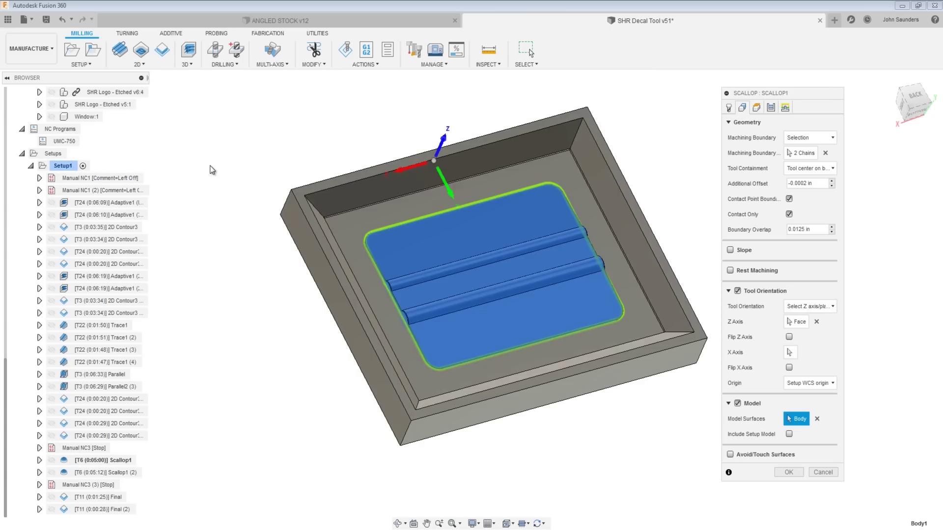
pyautogui.click(823, 472)
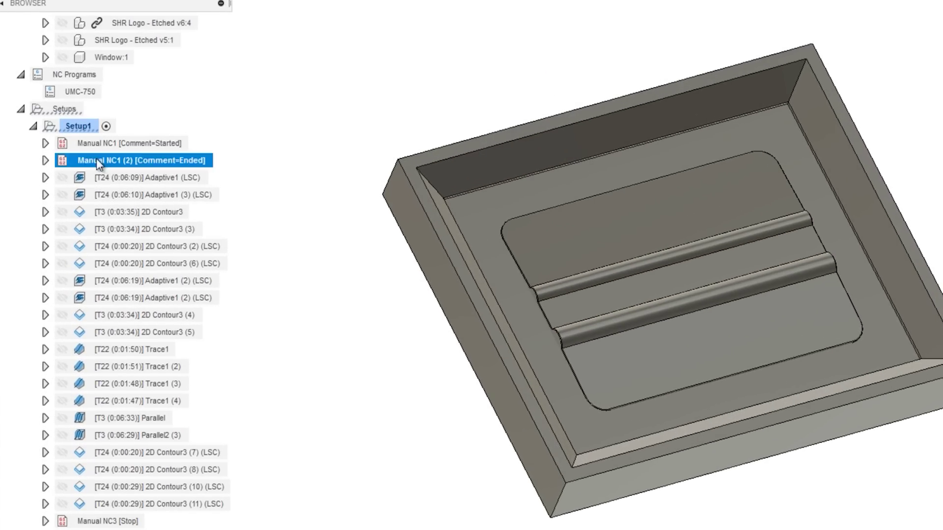
# Step: Place Manual NC1 (2) below 2D Contour3 (6) and select Adaptive1 (LSC) through 2D Contour3 (6)
pyautogui.moveTo(96, 158); pyautogui.dragTo(115, 249)
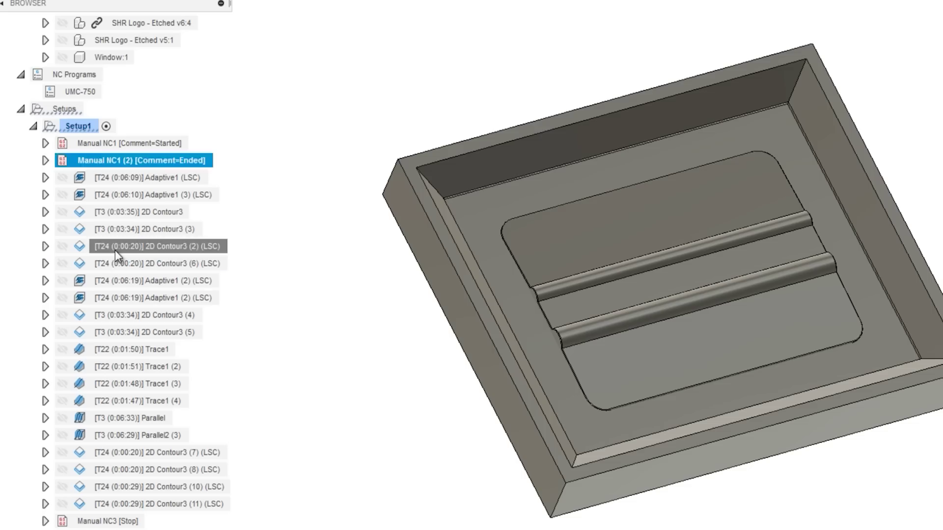
pyautogui.click(115, 249)
pyautogui.moveTo(155, 164); pyautogui.dragTo(146, 271)
pyautogui.click(156, 244)
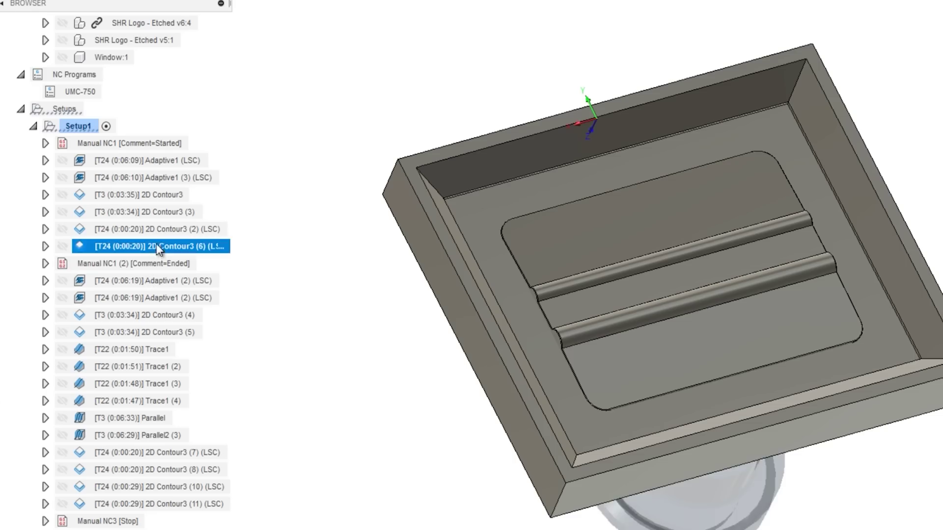
pyautogui.keyDown('shift'); pyautogui.click(167, 162); pyautogui.keyUp('shift')
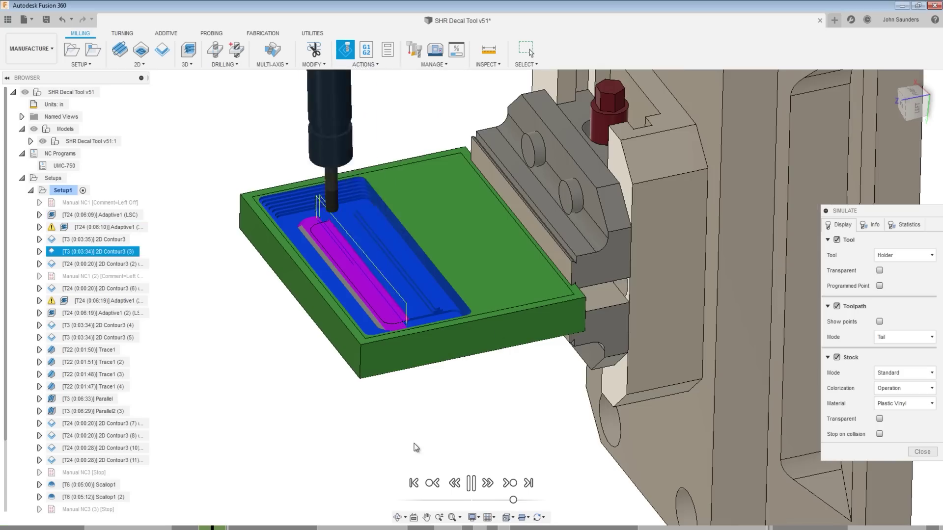
pyautogui.click(510, 485)
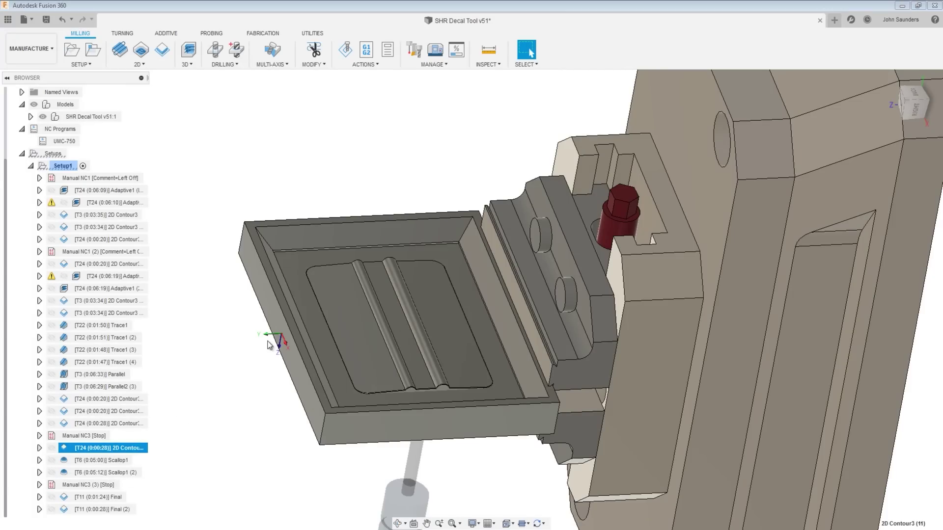
# Step: Add a section analysis on the plate's front face and drag the cut up through the plate
pyautogui.click(300, 291)
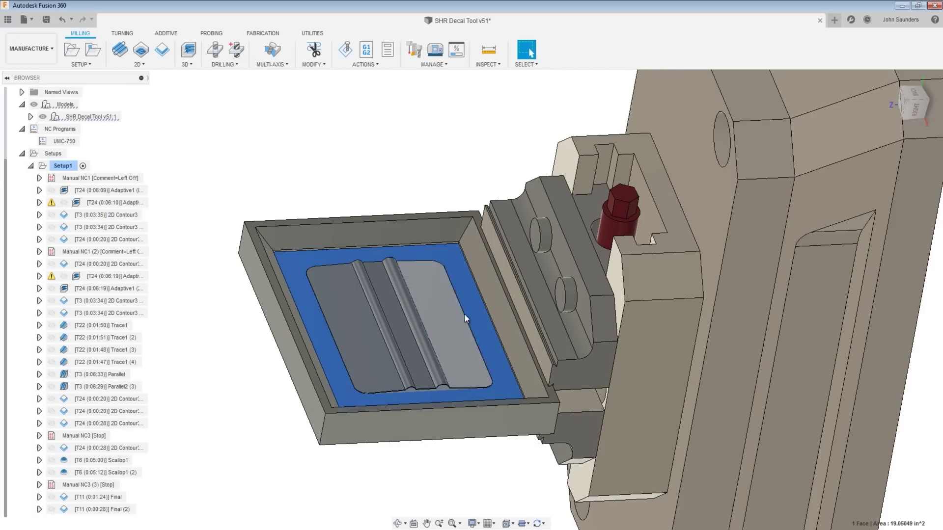
pyautogui.click(485, 66)
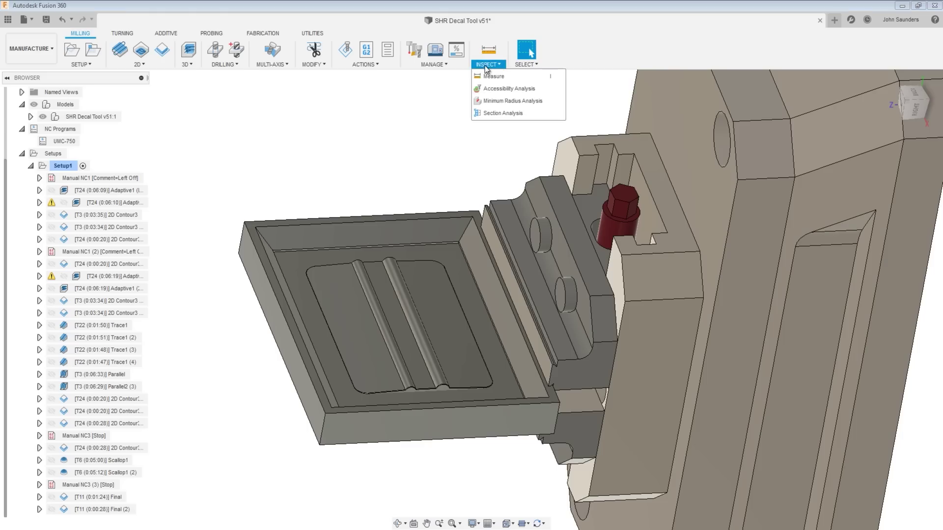
pyautogui.click(499, 114)
pyautogui.click(378, 433)
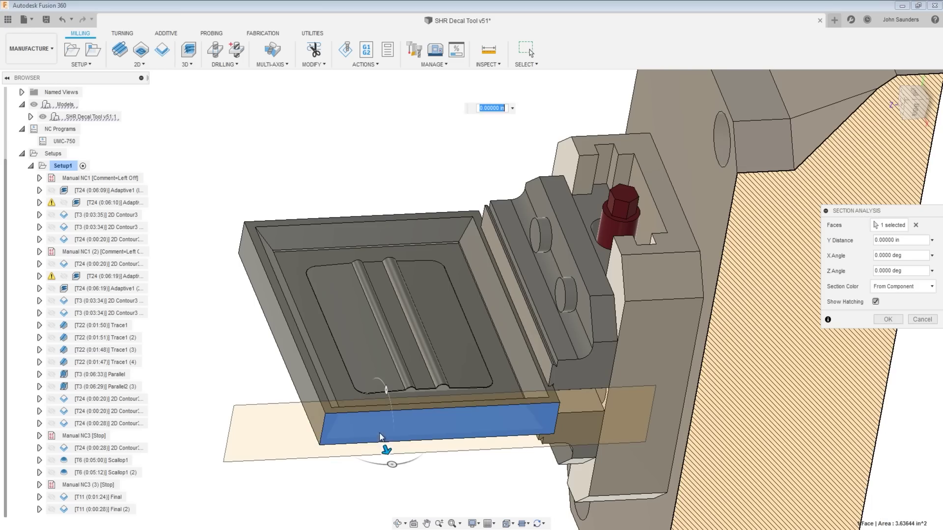
pyautogui.moveTo(381, 434); pyautogui.dragTo(358, 381)
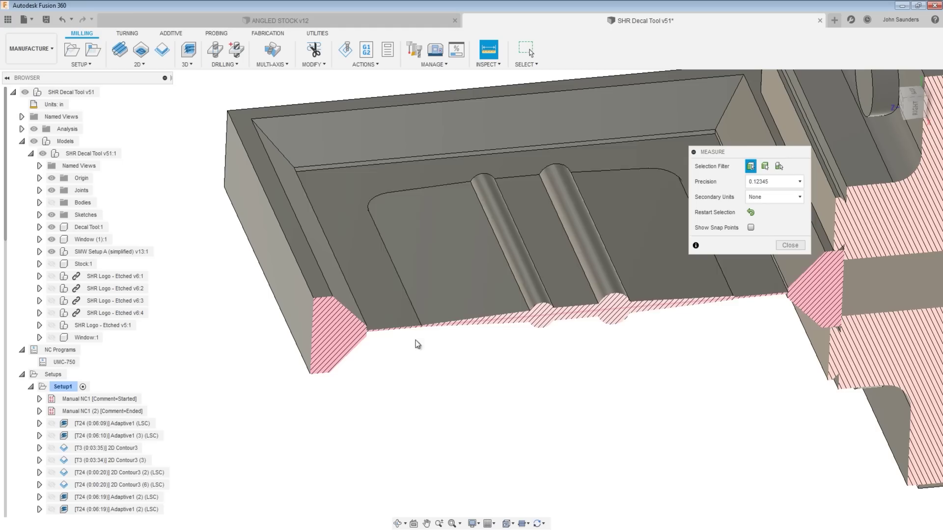
# Step: Measure the 0.016 in gap between the pocket floor and the opposite pocket face
pyautogui.click(390, 305)
pyautogui.keyDown('shift'); pyautogui.moveTo(402, 353); pyautogui.dragTo(414, 181, button='middle'); pyautogui.keyUp('shift')
pyautogui.scroll(5, 411, 338)
pyautogui.click(386, 330)
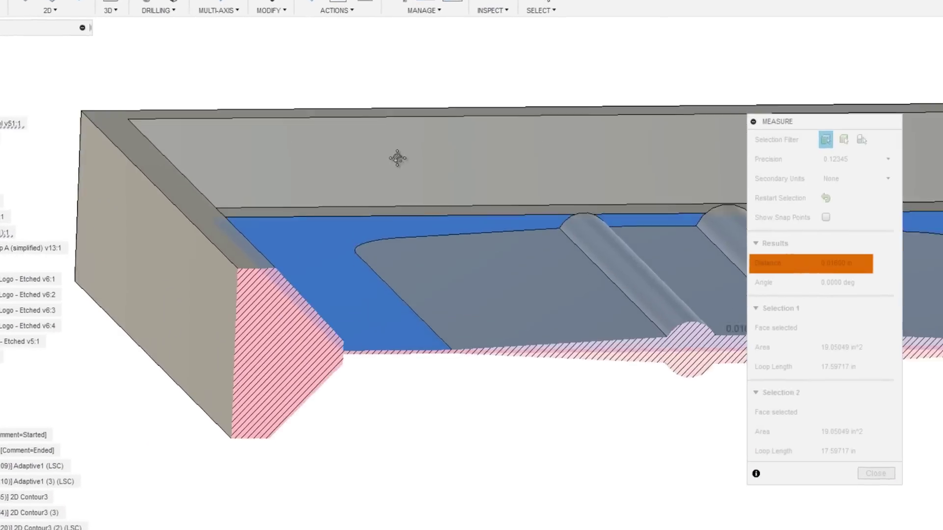
pyautogui.scroll(2, 398, 158)
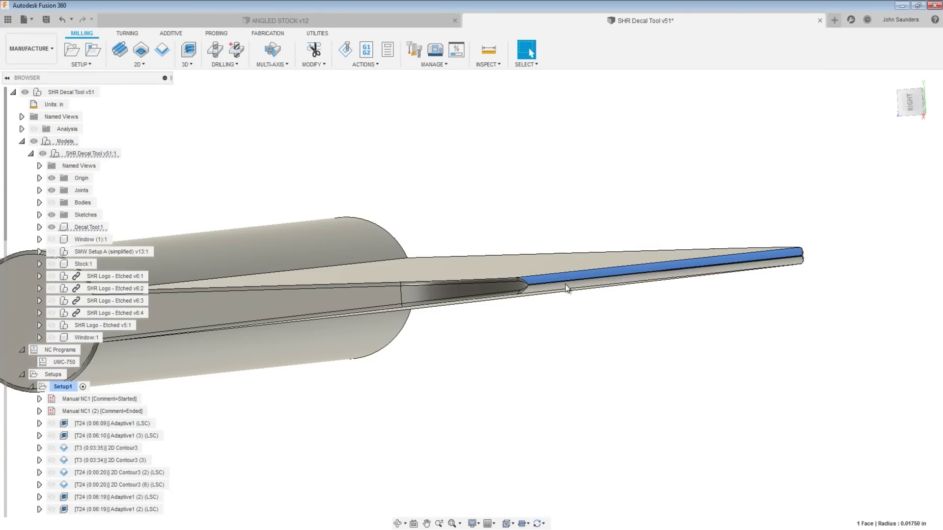
# Step: Check the tool tip from the RIGHT view, then add a Manual NC entry of type Stop
pyautogui.click(915, 112)
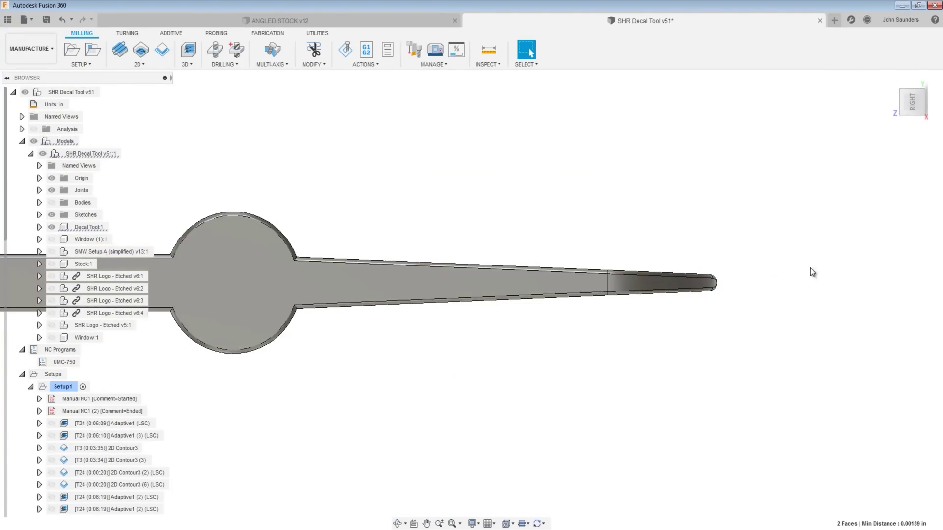
pyautogui.scroll(5, 722, 305)
pyautogui.scroll(2, 765, 250)
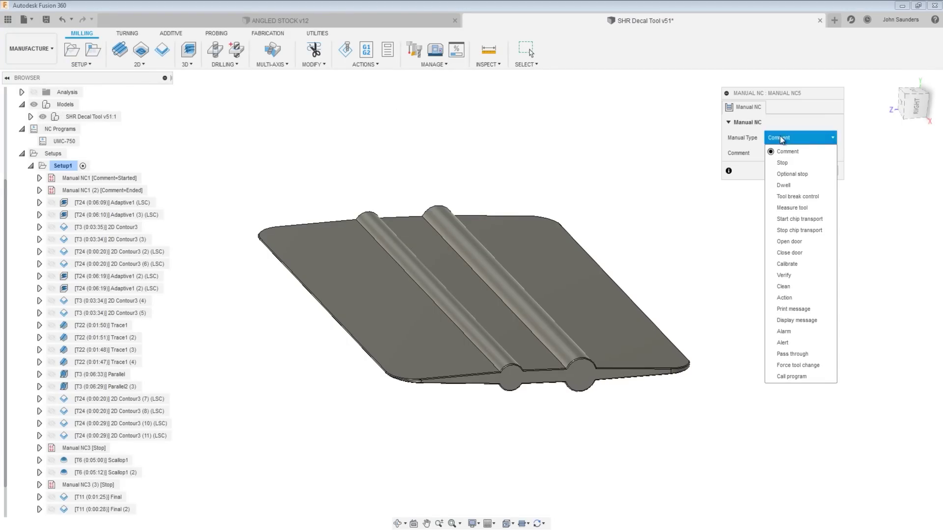
pyautogui.click(805, 162)
pyautogui.click(795, 158)
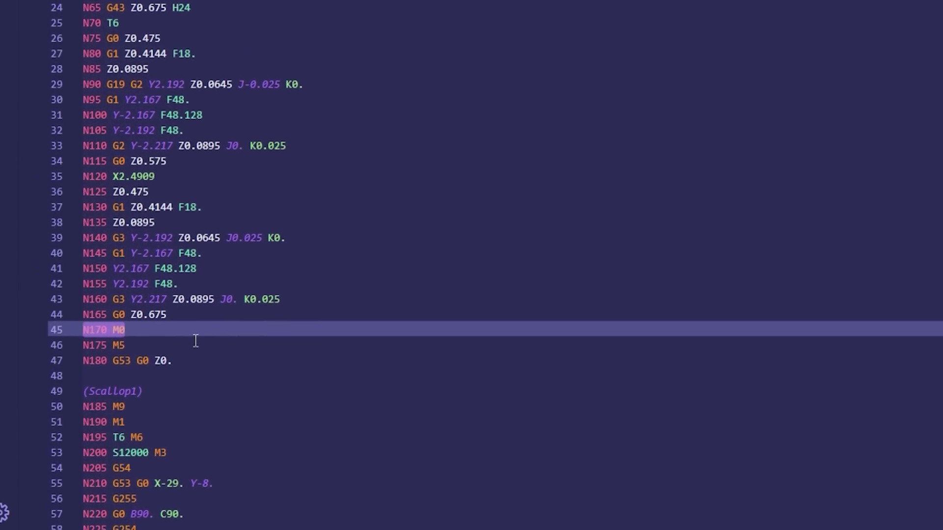
pyautogui.press('End')
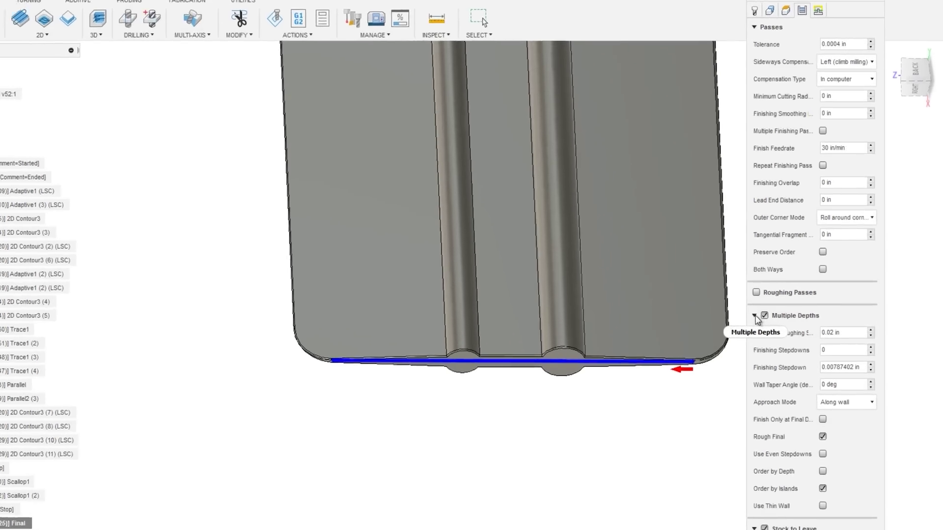
# Step: Collapse Multiple Depths and zoom in on the cutter at the part's rounded edge during simulation
pyautogui.click(770, 313)
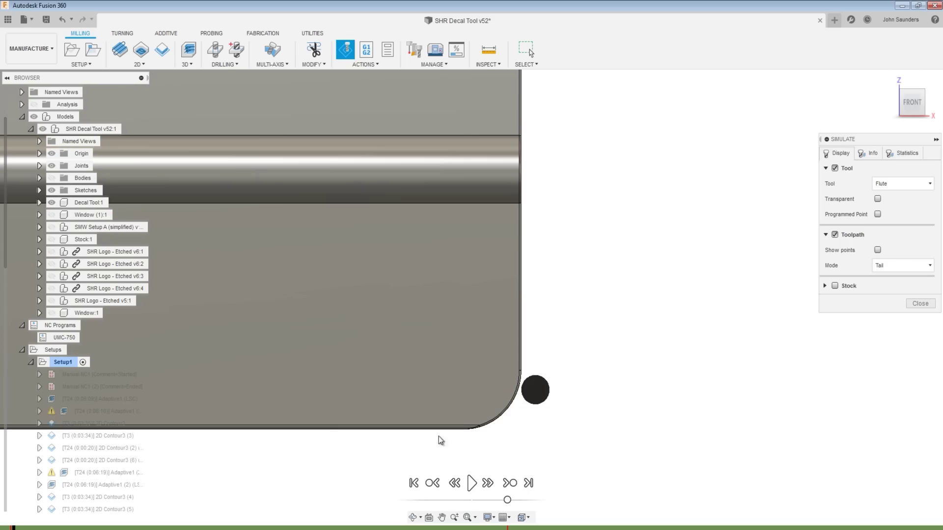
pyautogui.scroll(10, 555, 269)
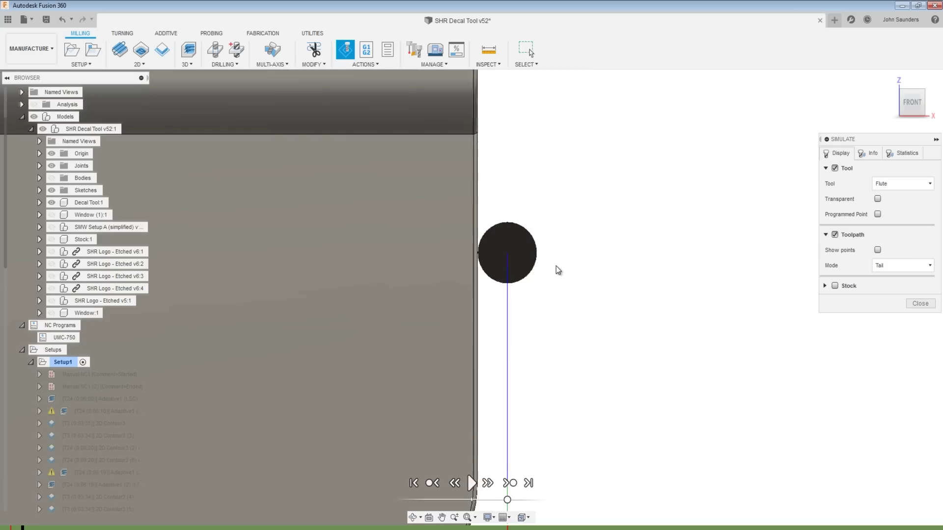
pyautogui.scroll(-3, 541, 200)
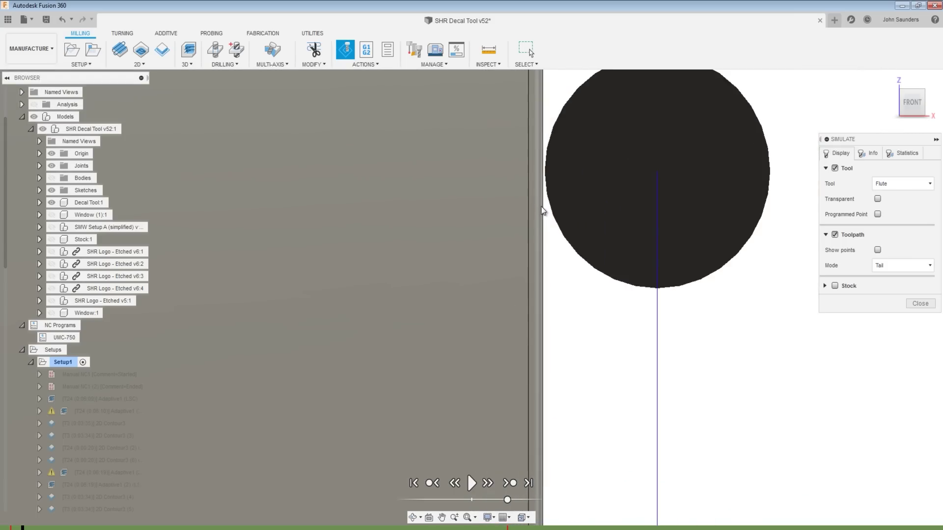
pyautogui.scroll(6, 520, 236)
pyautogui.scroll(-4, 439, 265)
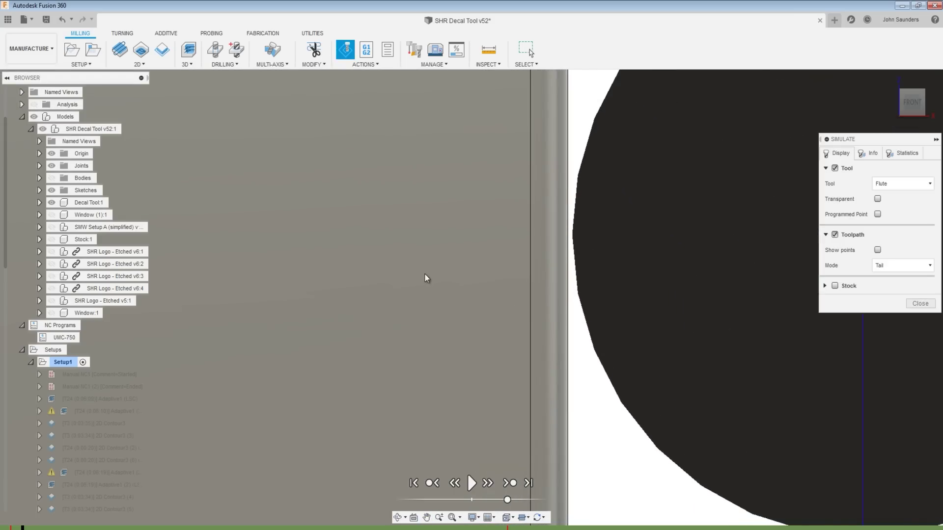